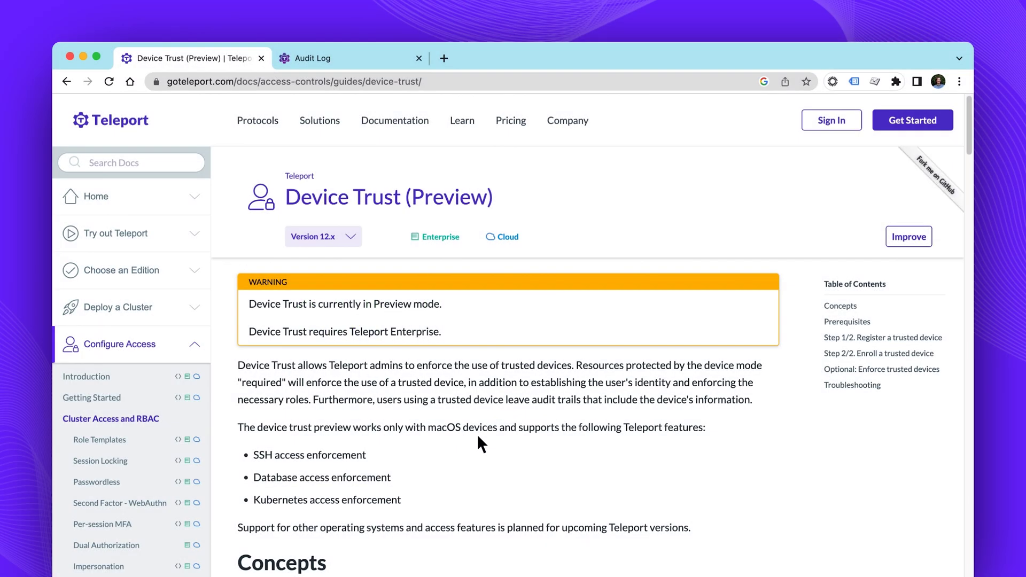
pyautogui.scroll(-3, 477, 435)
pyautogui.scroll(-3, 476, 435)
pyautogui.scroll(-4, 478, 435)
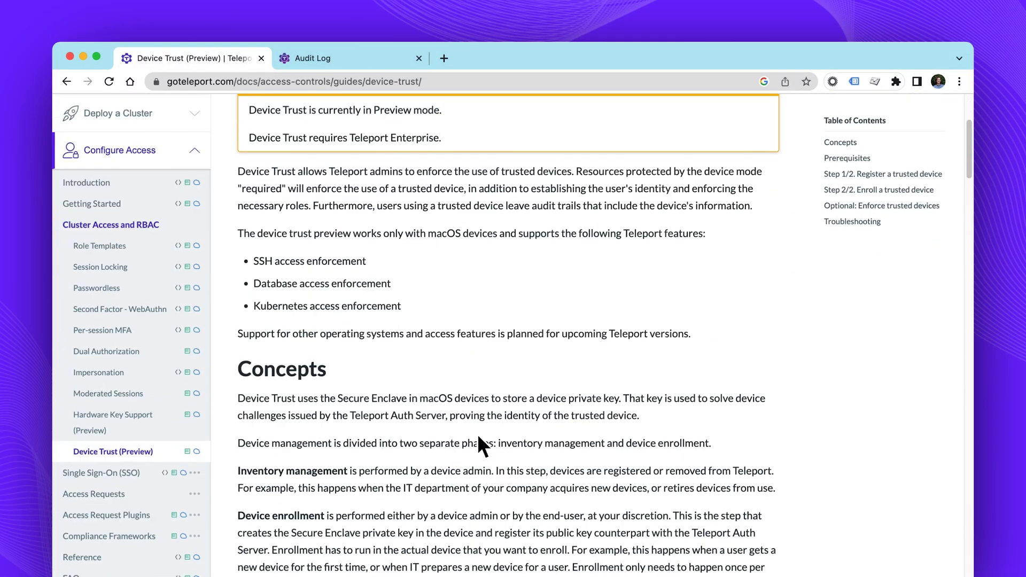
pyautogui.scroll(-3, 477, 434)
pyautogui.scroll(-1, 477, 434)
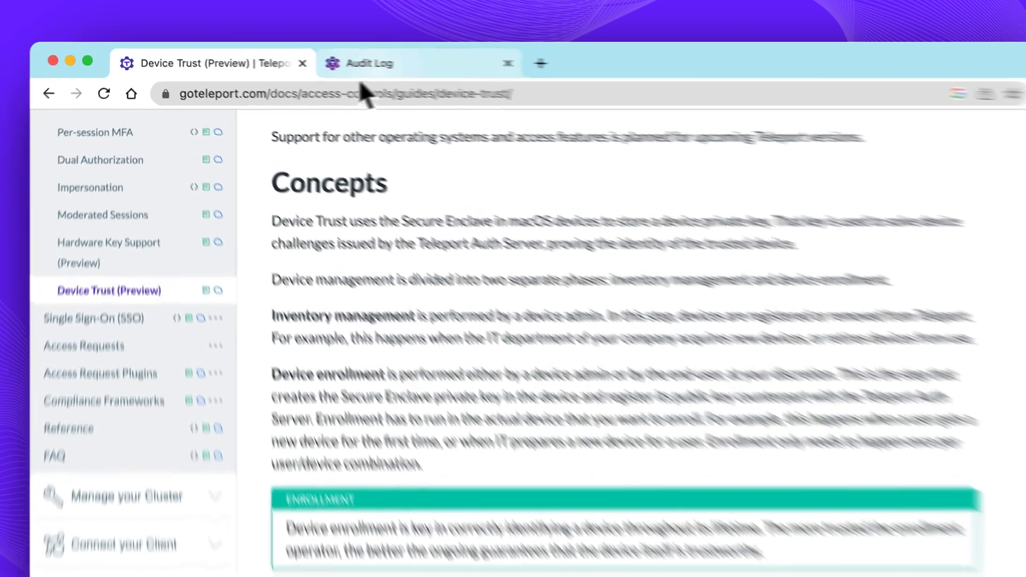
# Log tsh in passwordlessly to the teleport-10-ent.asteroid.earth cluster
pyautogui.click(321, 57)
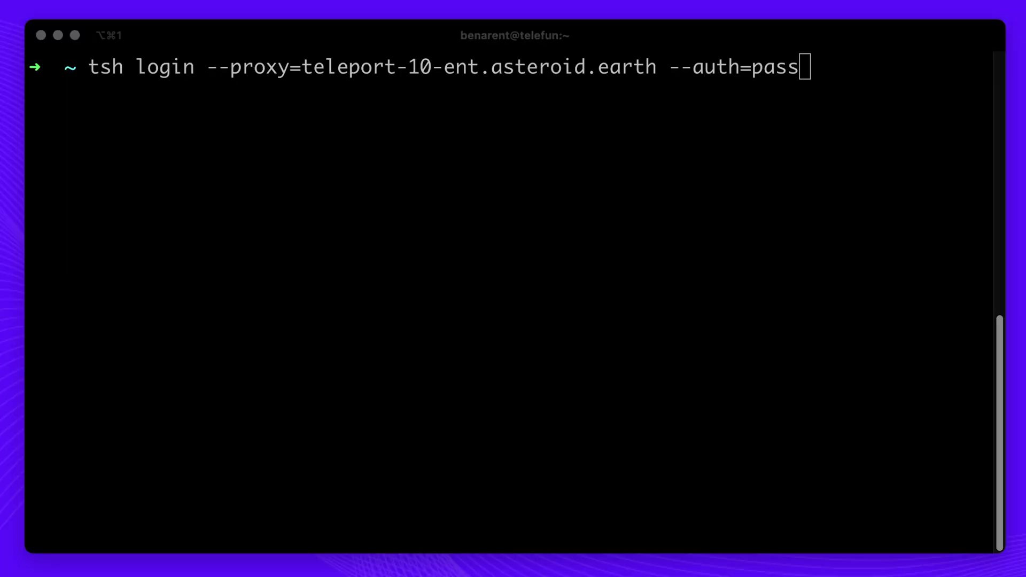
pyautogui.click(886, 288)
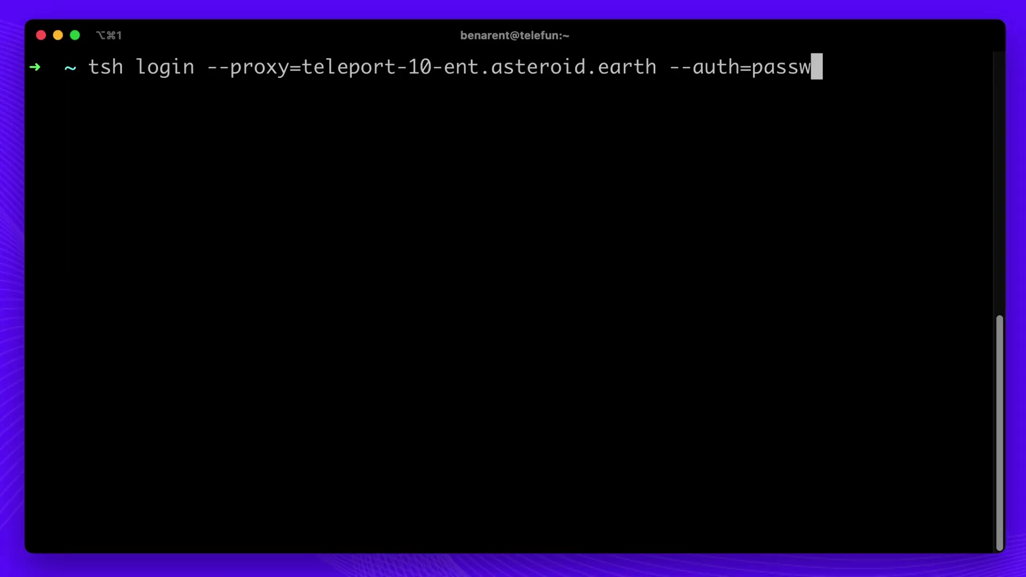
pyautogui.write('ss')
pyautogui.press('Return')
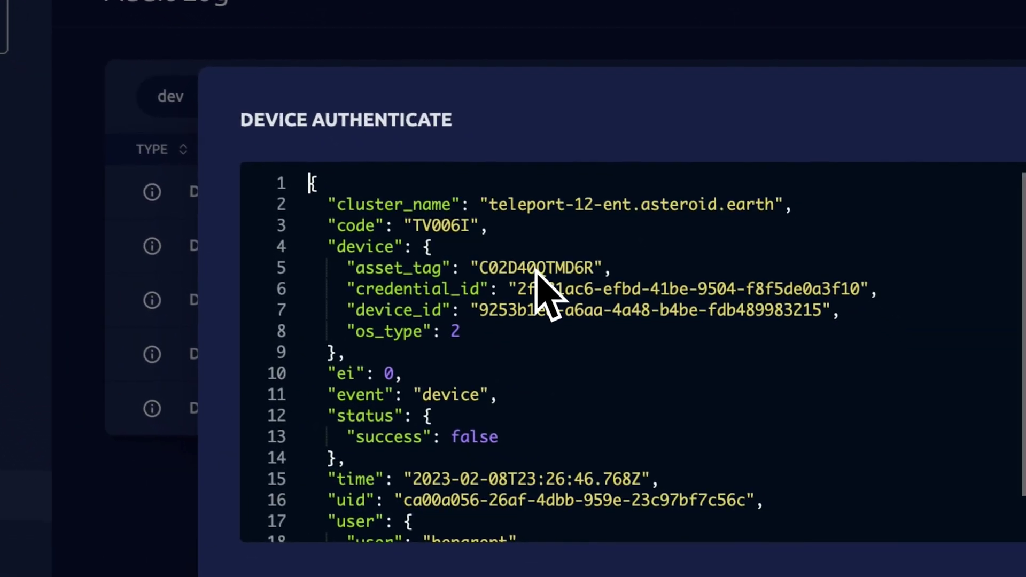
# Highlight the asset_tag C02D40QTMD6R, device_id and user fields in the Device Authenticate event
pyautogui.doubleClick(553, 314)
pyautogui.click(445, 265)
pyautogui.moveTo(447, 265); pyautogui.dragTo(358, 261)
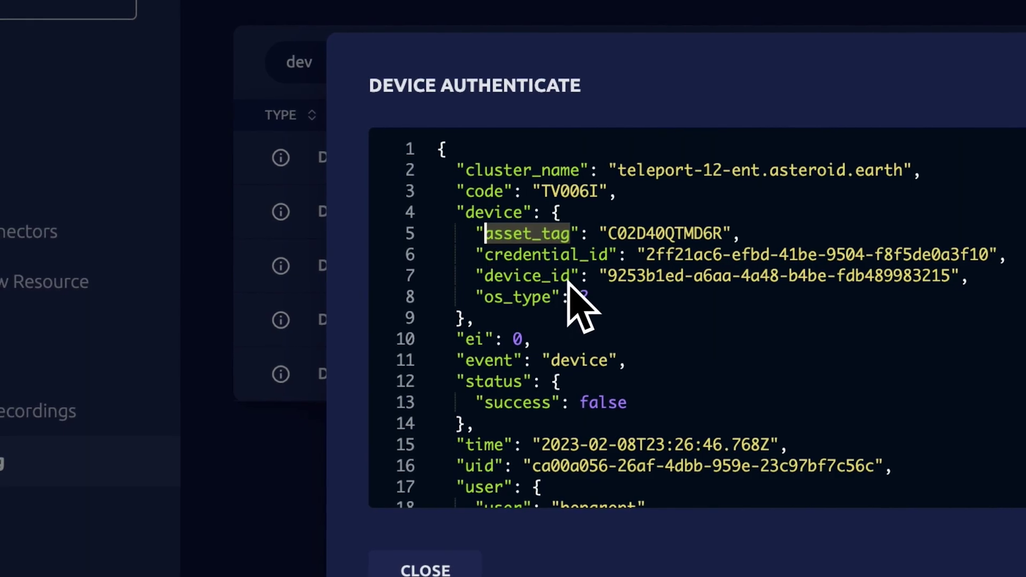
pyautogui.moveTo(570, 277); pyautogui.dragTo(484, 277)
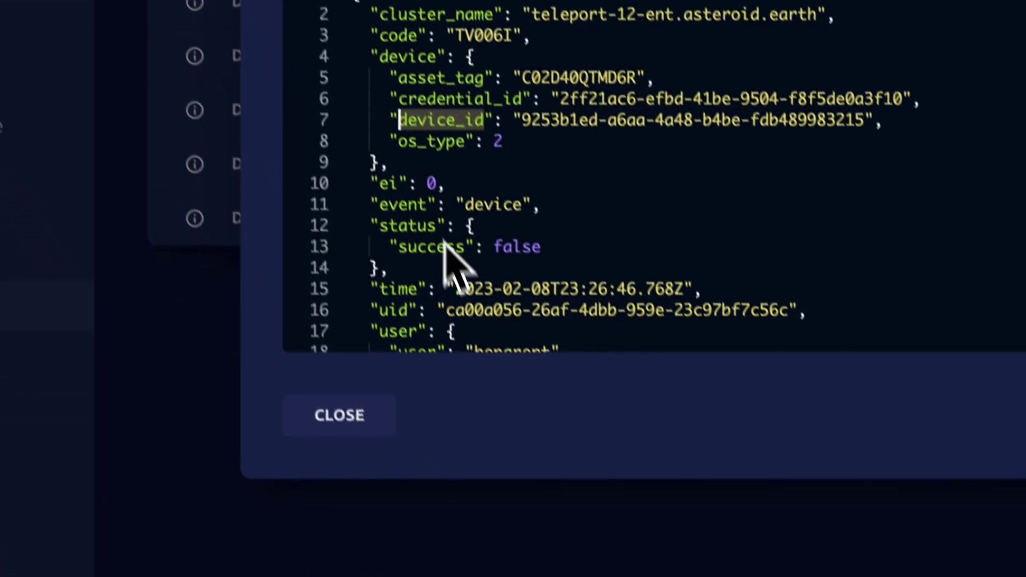
pyautogui.click(546, 289)
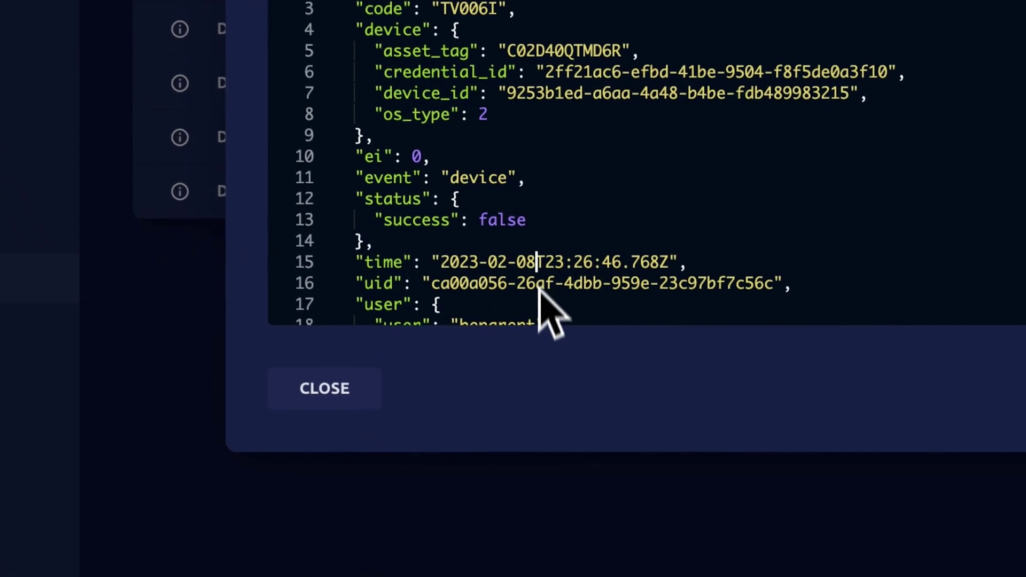
pyautogui.scroll(-2, 546, 289)
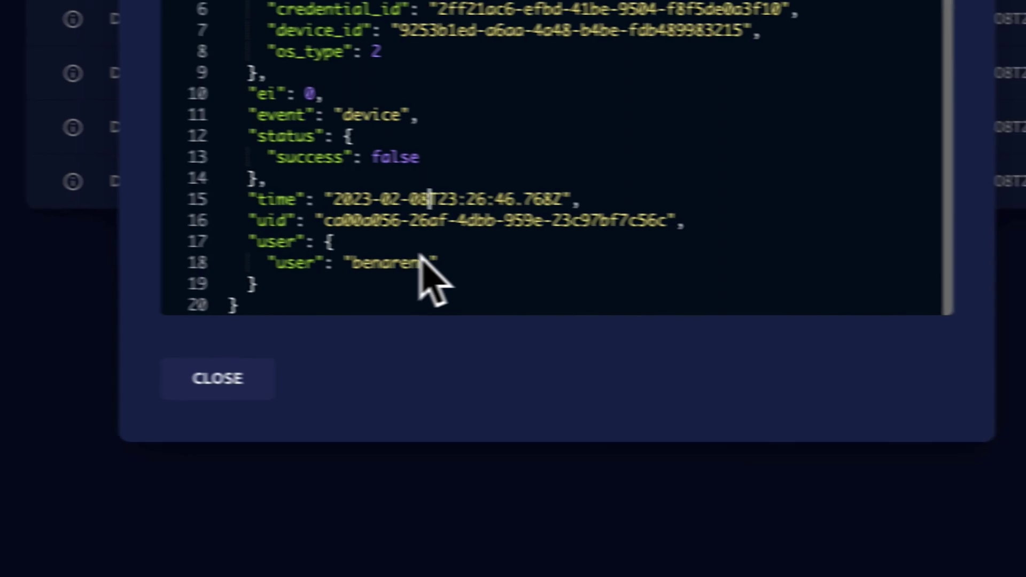
pyautogui.doubleClick(423, 265)
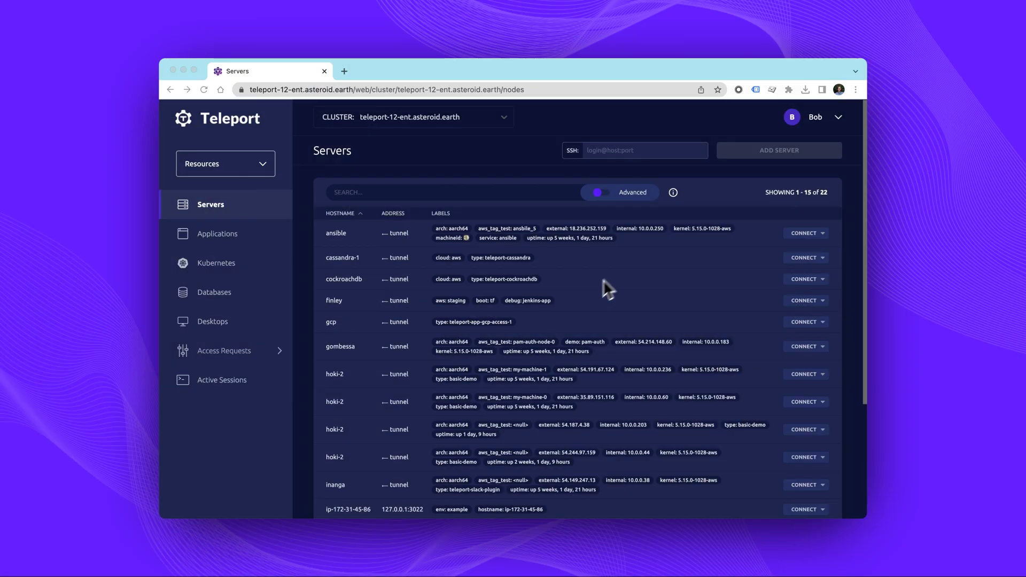
pyautogui.scroll(-4, 722, 201)
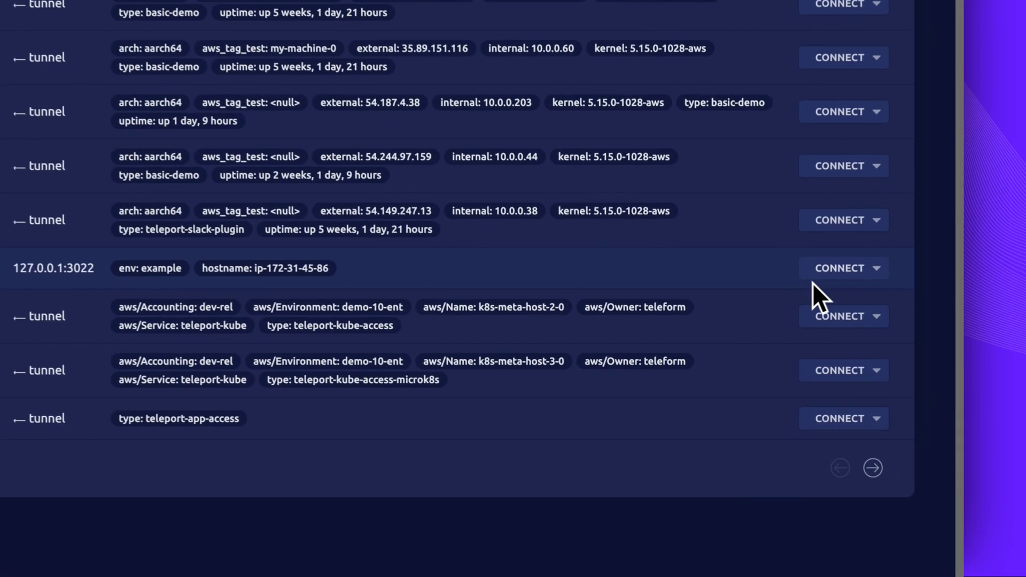
# Connect to the ip-172-31-45-86 server from the Servers list
pyautogui.click(805, 352)
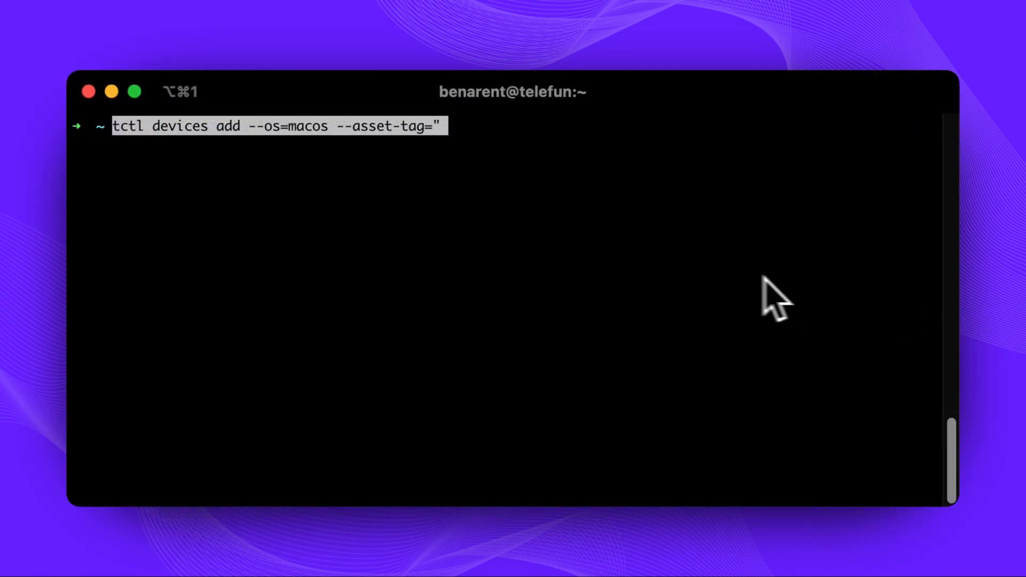
# Add macOS device FVFYP0S5HV2H to the device inventory with tctl devices add
pyautogui.click(751, 297)
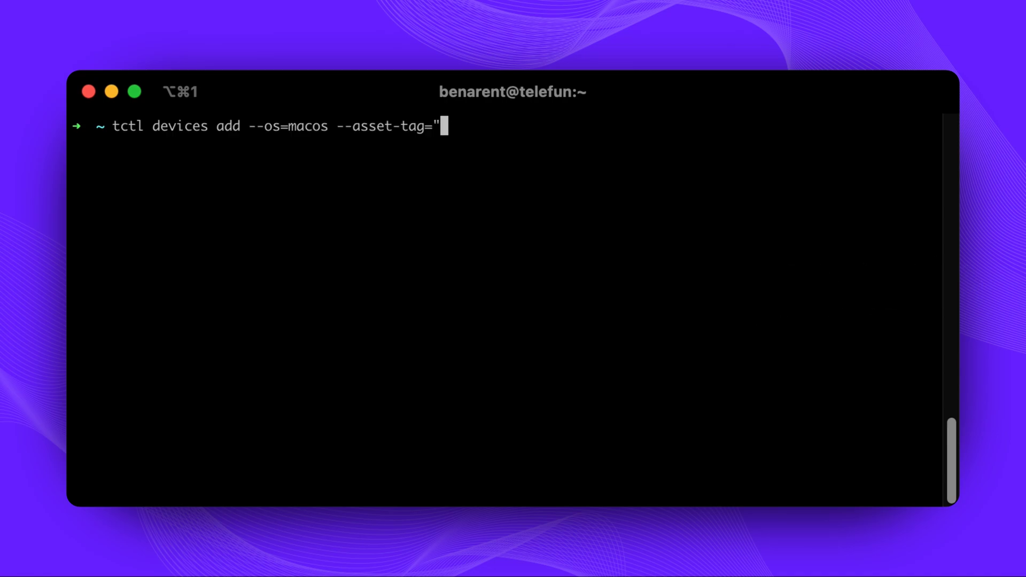
pyautogui.press('super+v')
pyautogui.write('"')
pyautogui.press('Return')
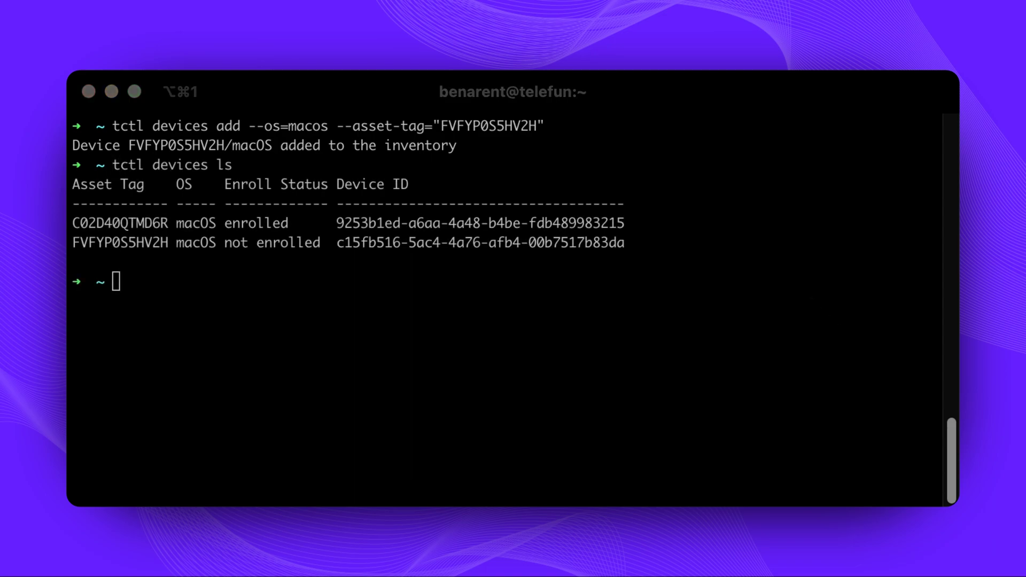
# Create an enrollment token for FVFYP0S5HV2H and copy the resulting tsh device enroll command
pyautogui.click(630, 409)
pyautogui.press('super+v')
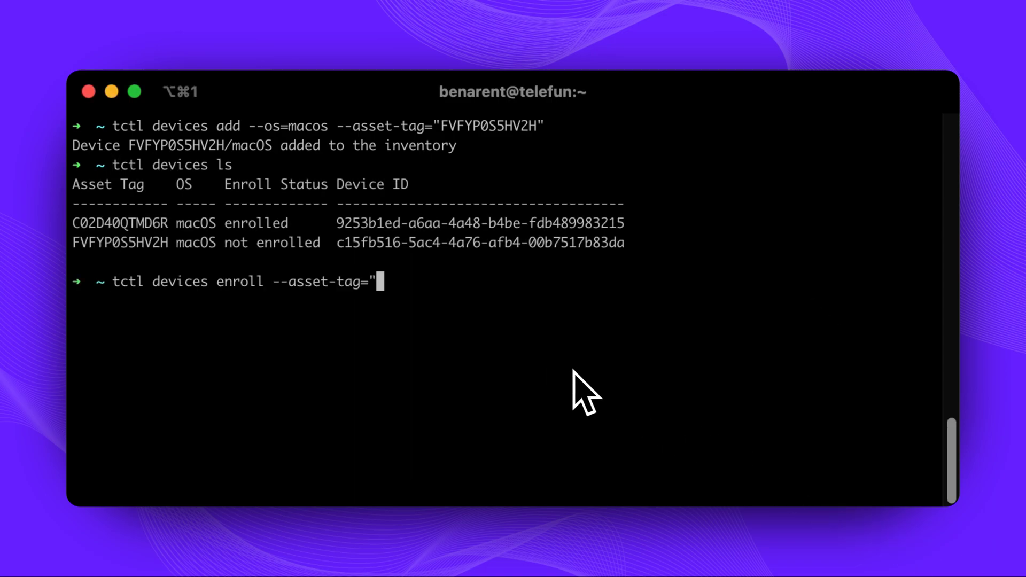
pyautogui.click(834, 324)
pyautogui.press('super+v')
pyautogui.press('Return')
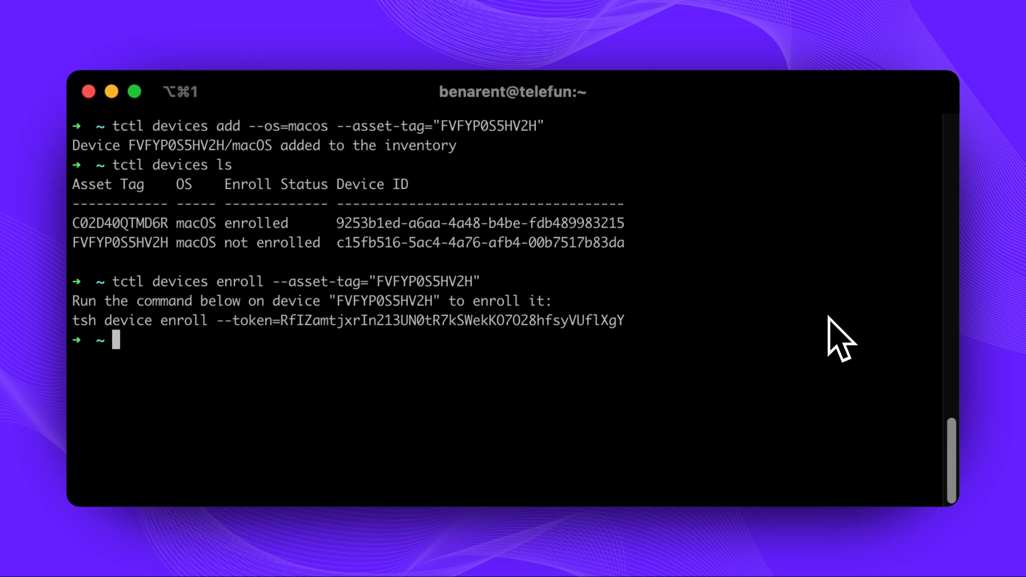
pyautogui.moveTo(935, 320)
pyautogui.mouseDown()
pyautogui.moveTo(97, 357)
pyautogui.moveTo(60, 329)
pyautogui.mouseUp()
pyautogui.press('super+c')
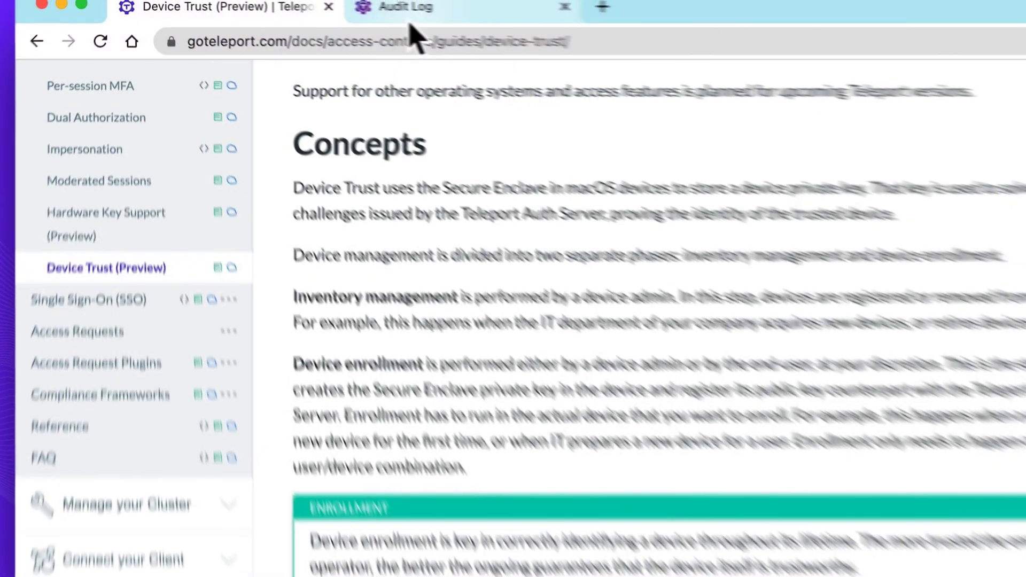
# Return to the Audit Log and highlight the C02D40QTMD6R asset_tag and device_id fields
pyautogui.click(406, 7)
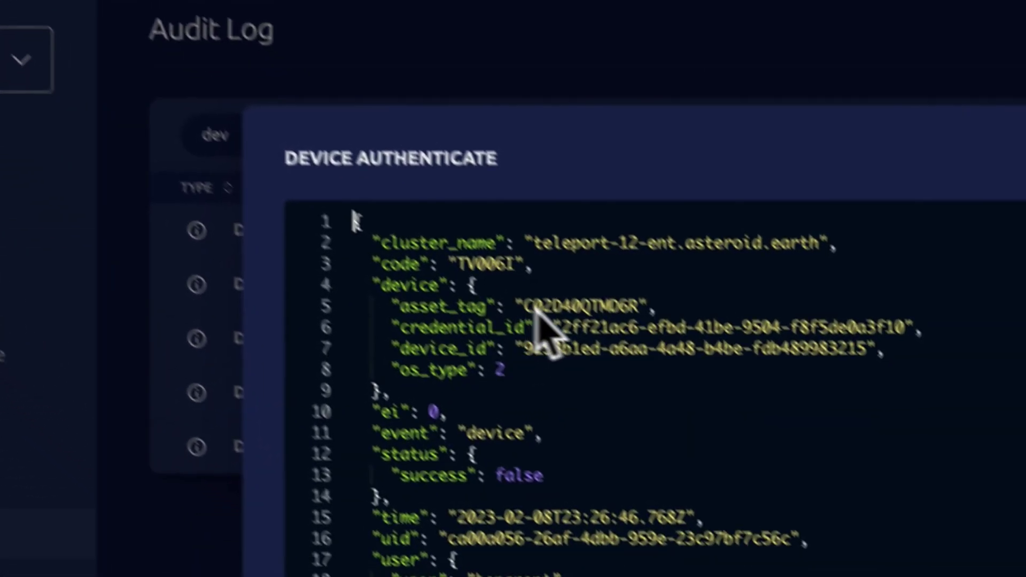
pyautogui.doubleClick(533, 313)
pyautogui.click(453, 265)
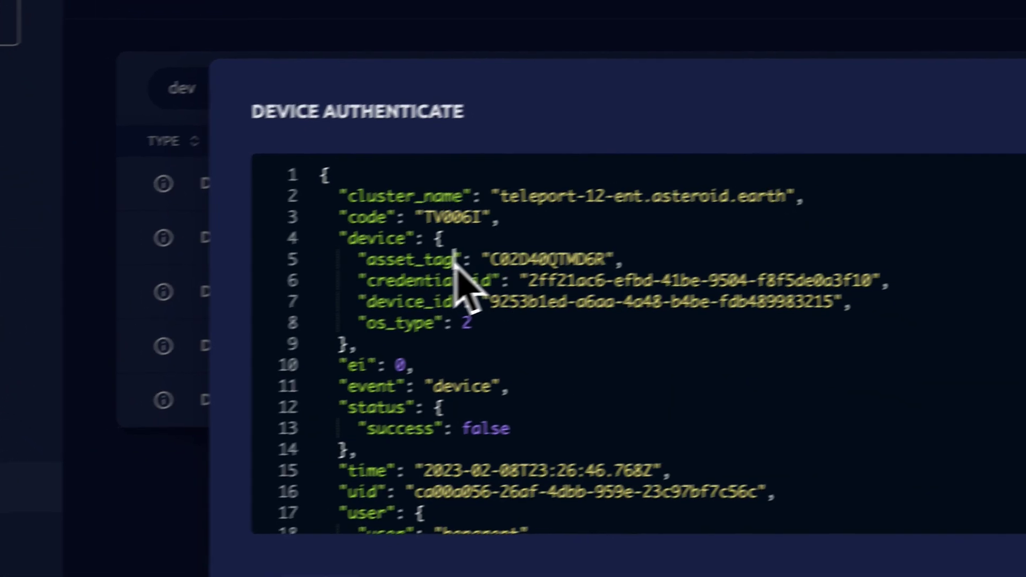
pyautogui.doubleClick(453, 262)
pyautogui.click(571, 276)
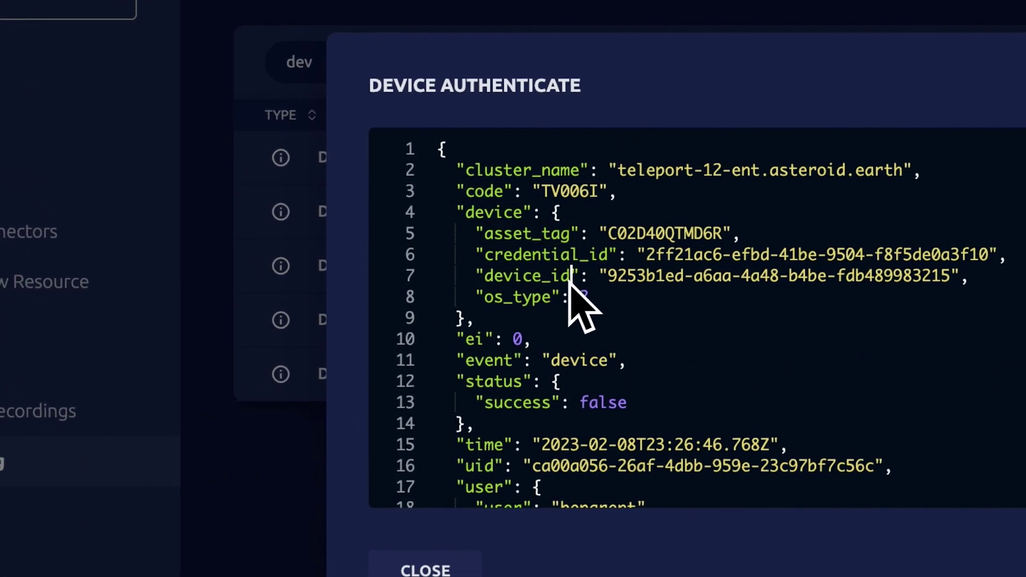
pyautogui.moveTo(571, 276); pyautogui.dragTo(486, 275)
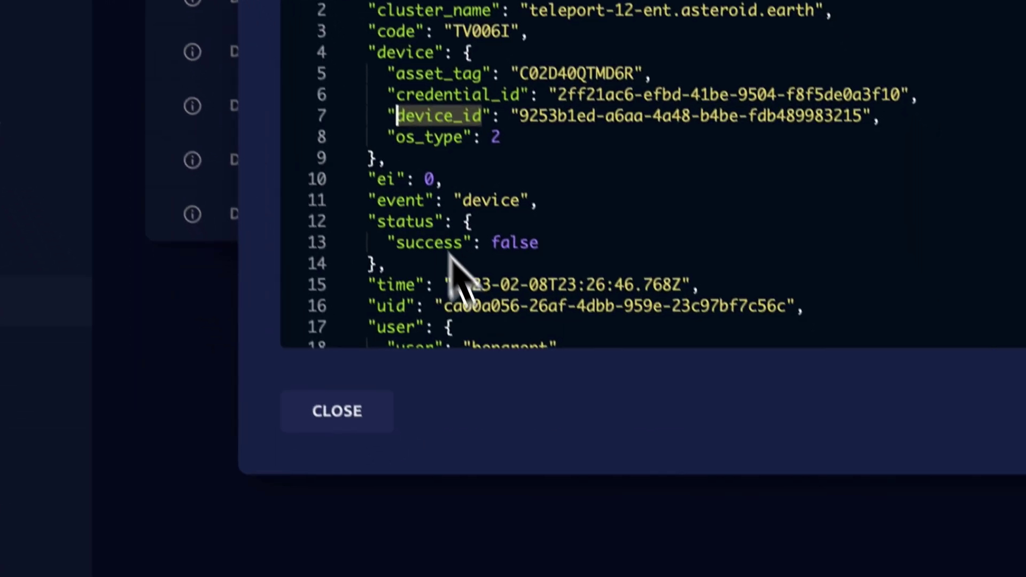